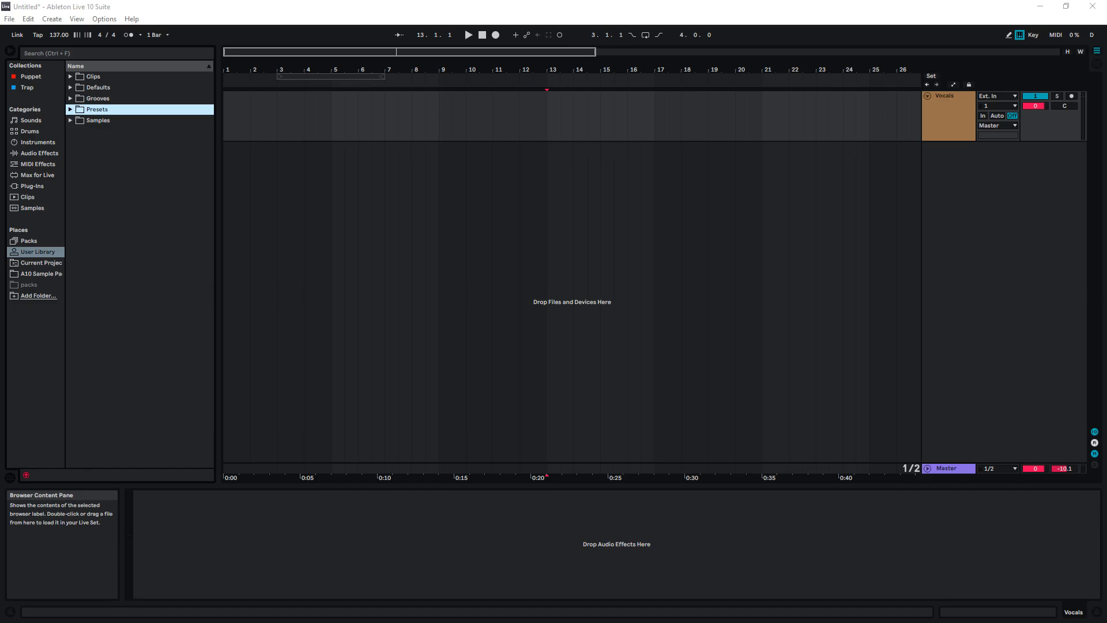
Navigate Explorer through Big Drip > Vocal Presets > Ableton > Autotune Access to the Preset File folder.
key(super+e)
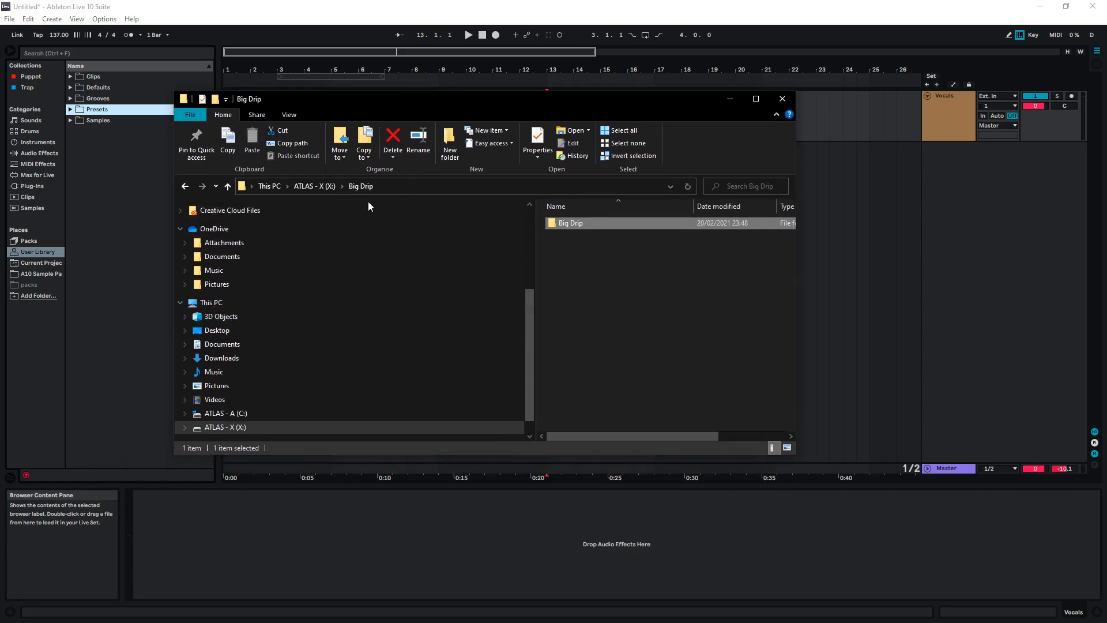
double_click(582, 223)
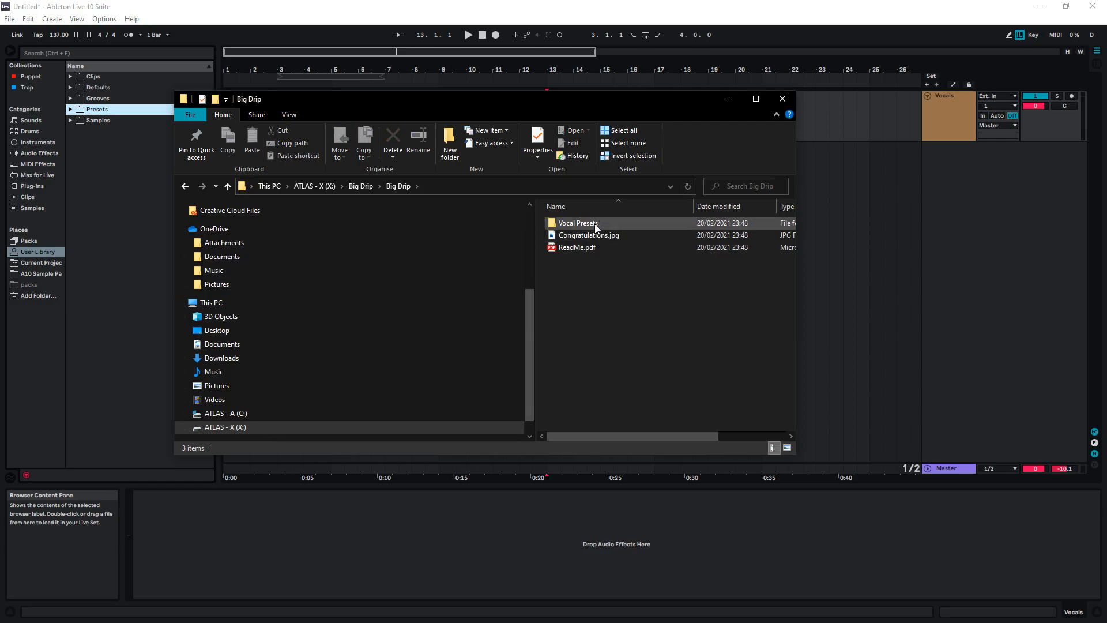
double_click(579, 223)
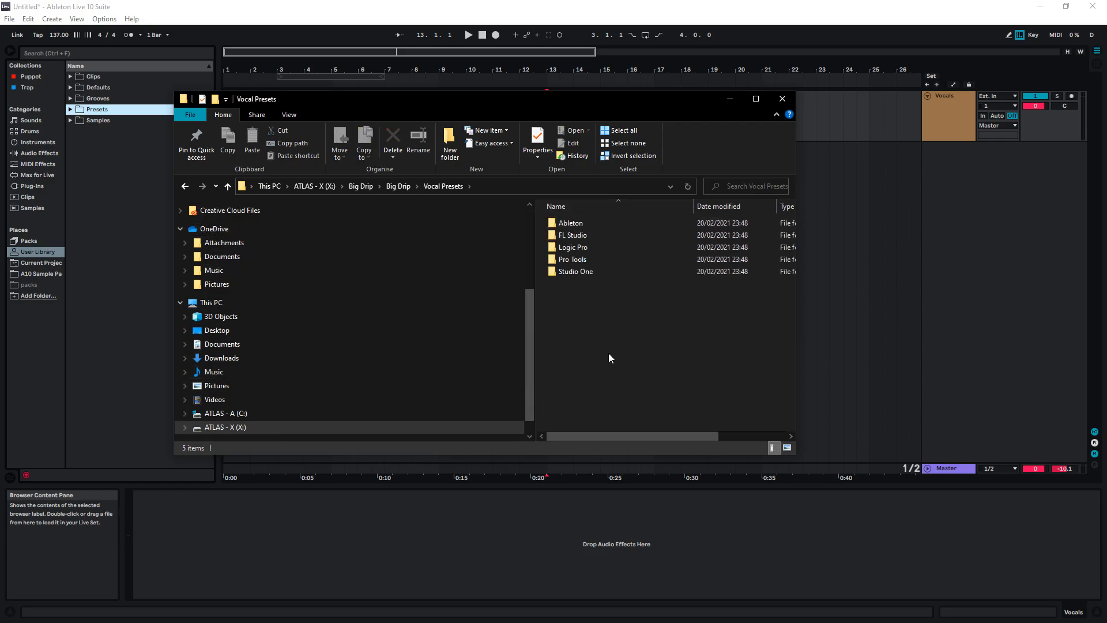
double_click(574, 224)
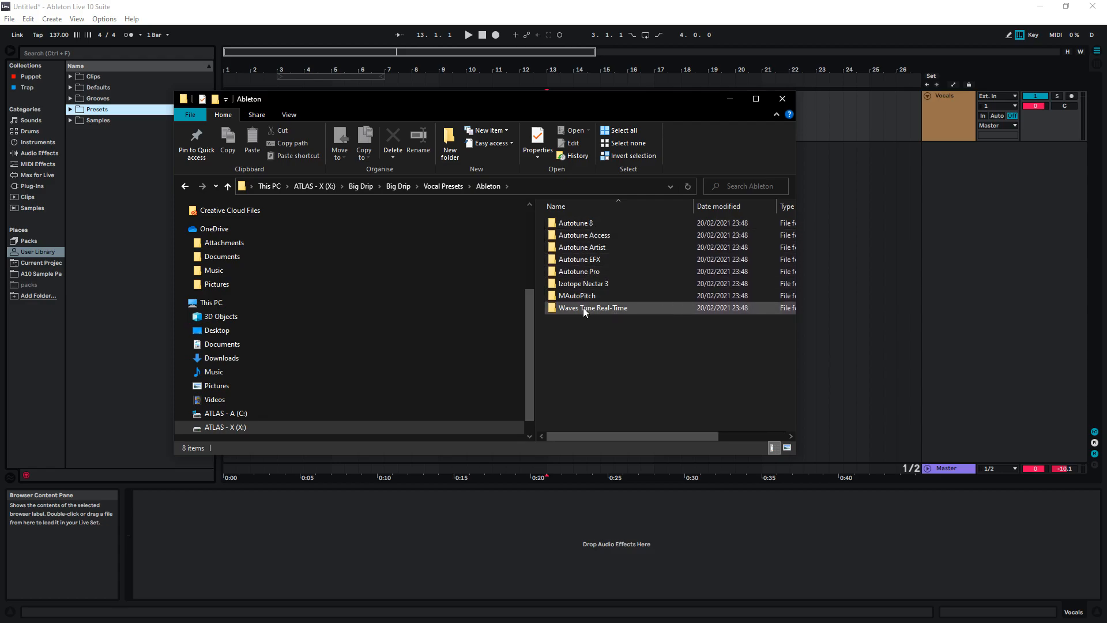
double_click(593, 239)
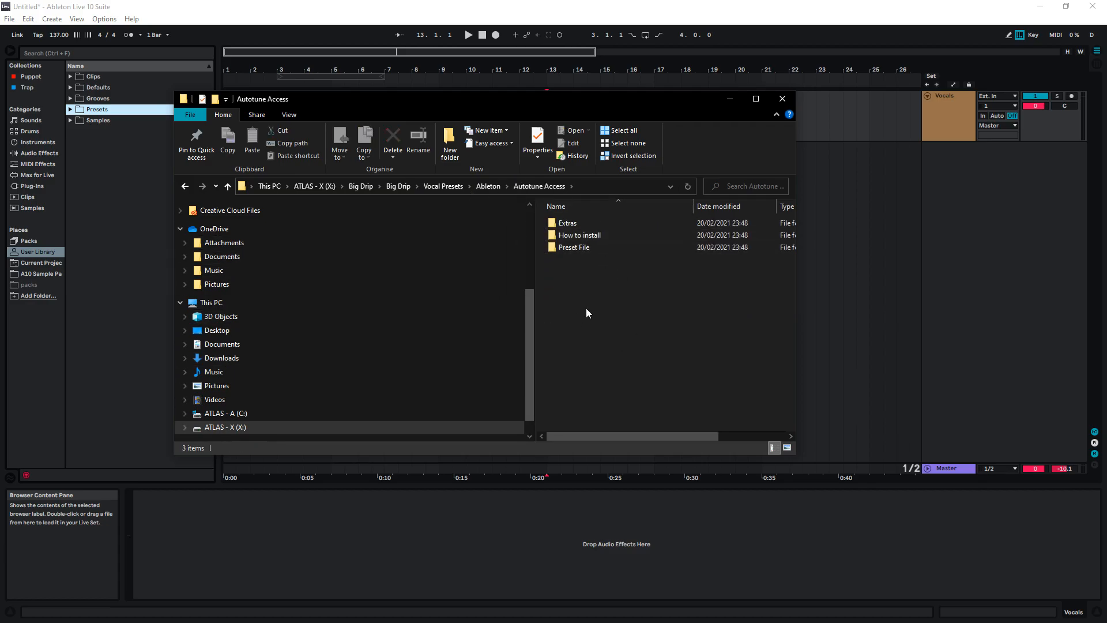
double_click(577, 247)
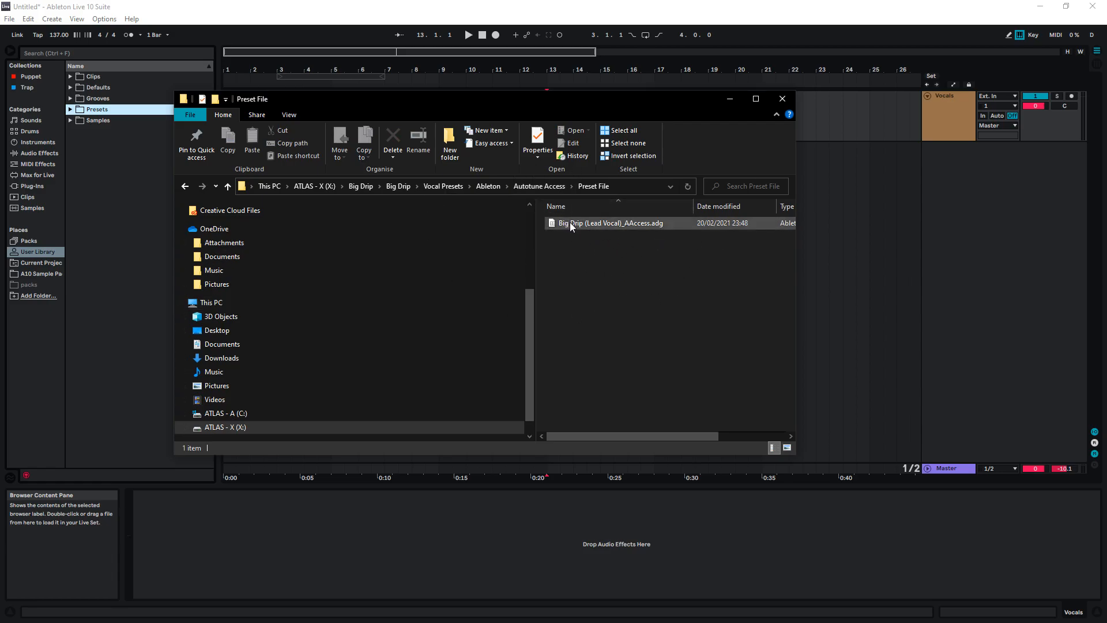
mouse_move(610, 223)
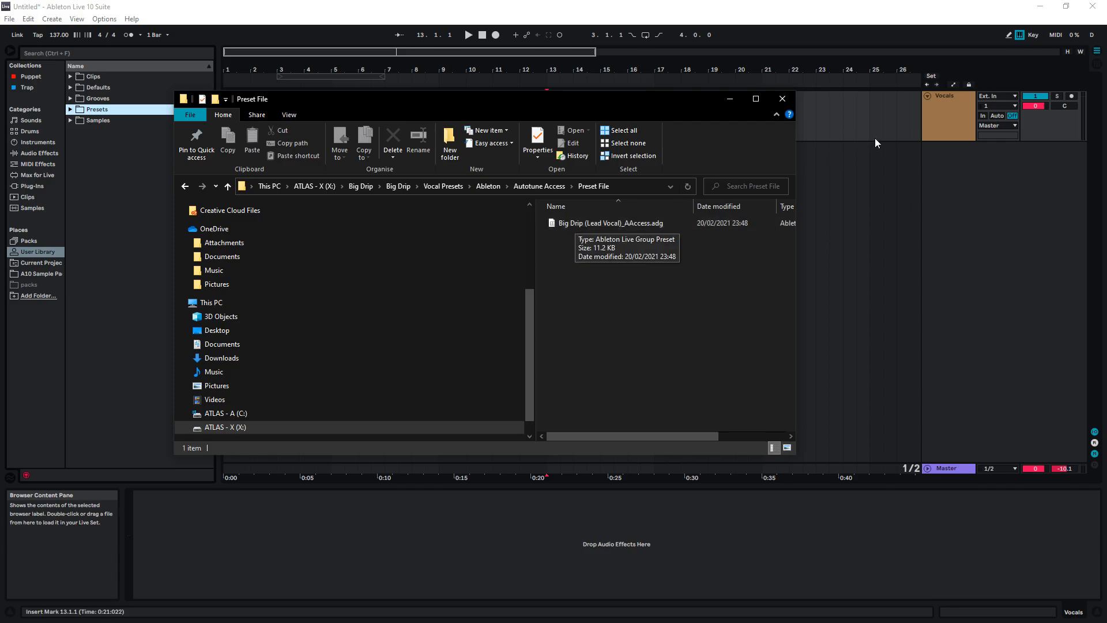
Drop Big Drip (Lead Vocal)_AAccess.adg onto the Vocals track and close Explorer.
drag(606, 223, 946, 120)
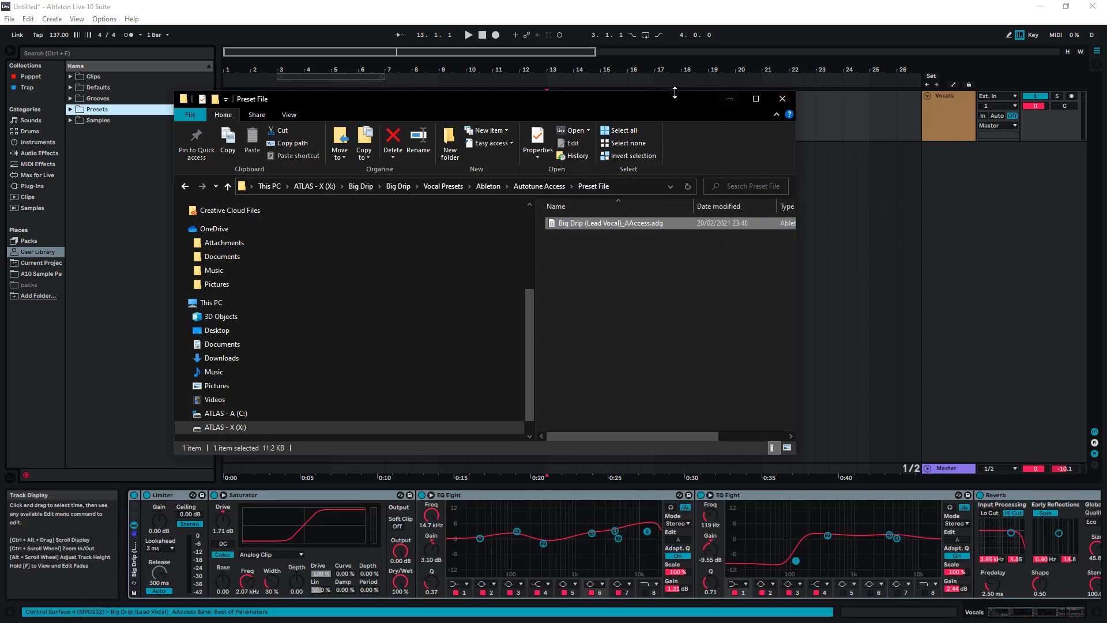
click(784, 98)
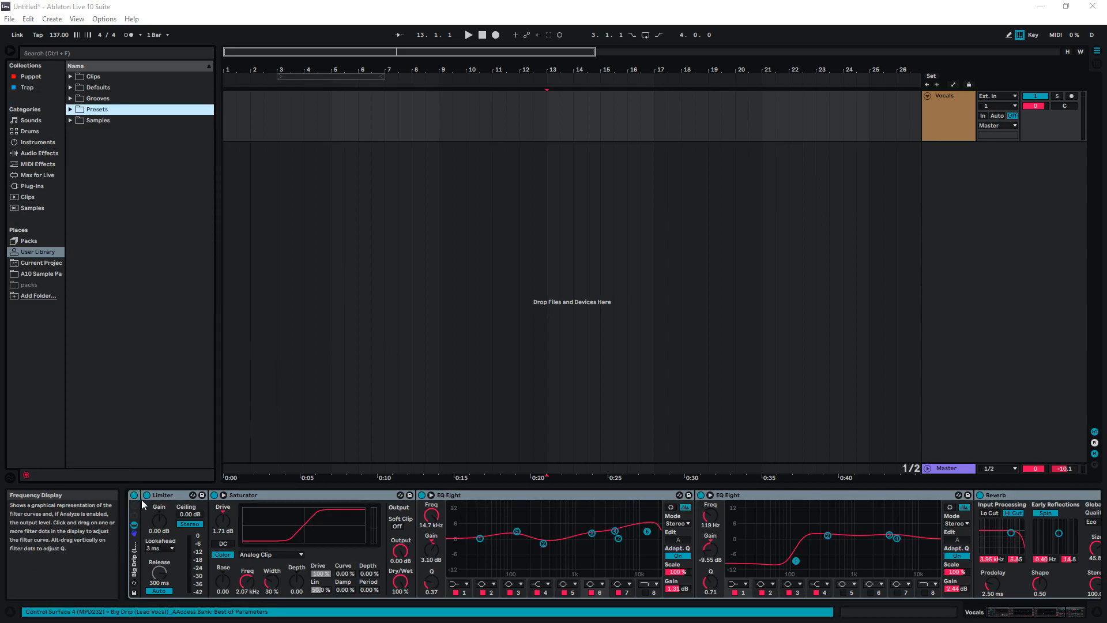
scroll(1061, 545, down, 5)
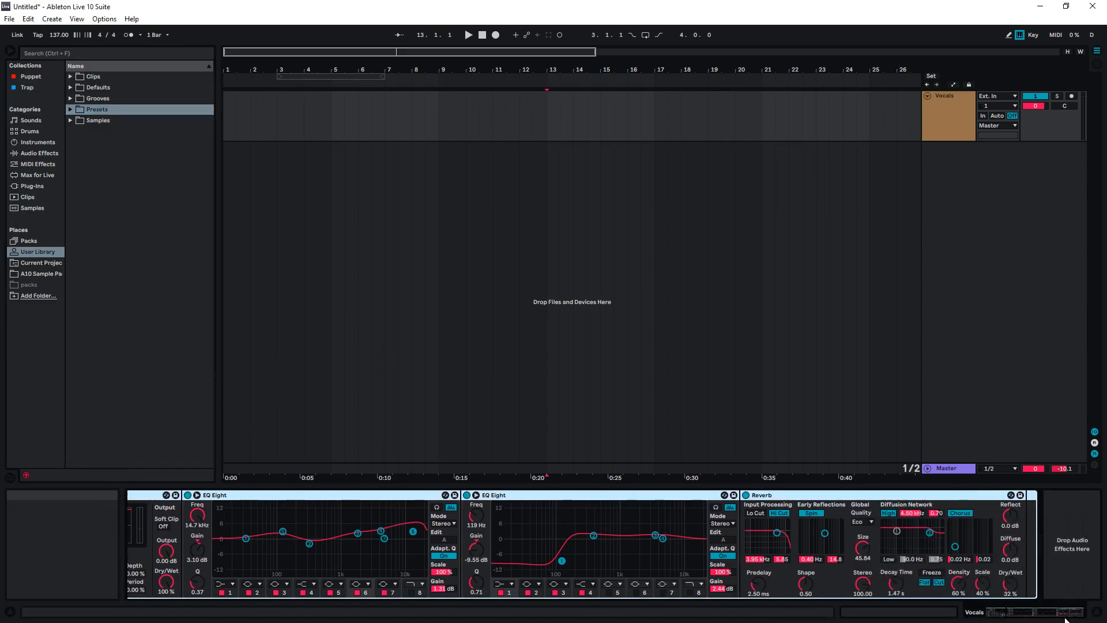
scroll(1060, 616, up, 5)
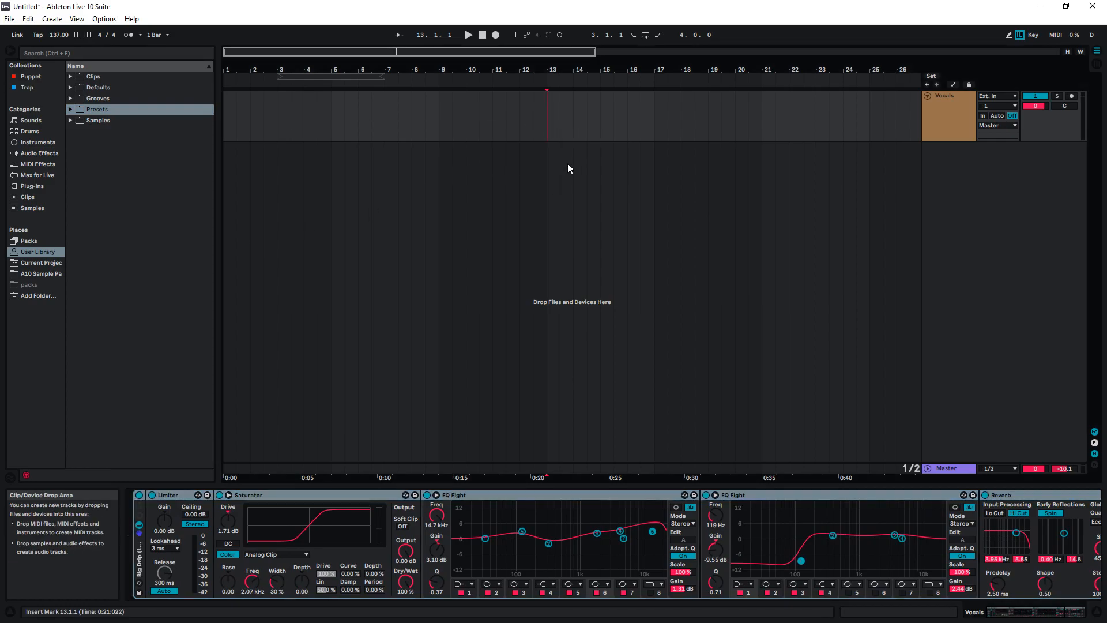
Find Auto-Tune Access in the browser and place it before the Limiter in the rack.
key(ctrl+f)
text(auto tune)
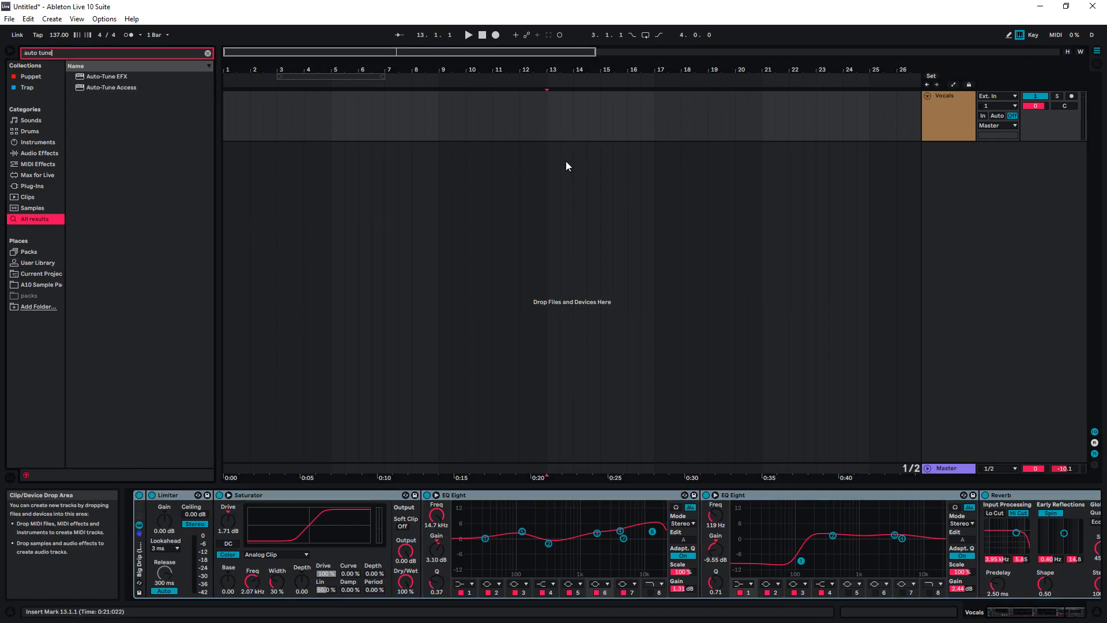
click(99, 87)
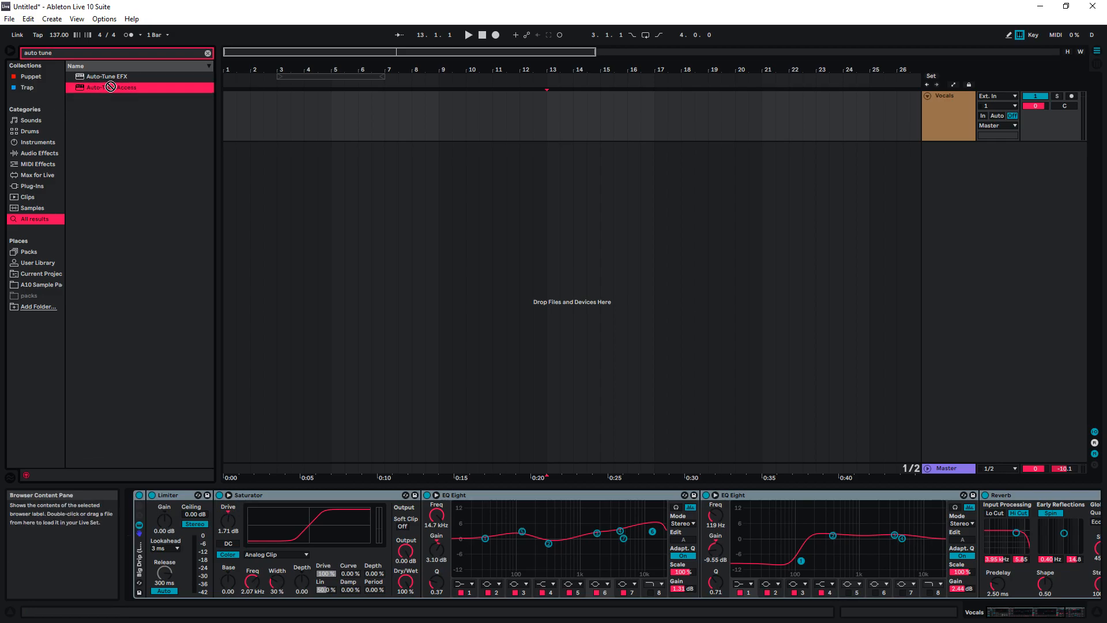
drag(109, 87, 155, 520)
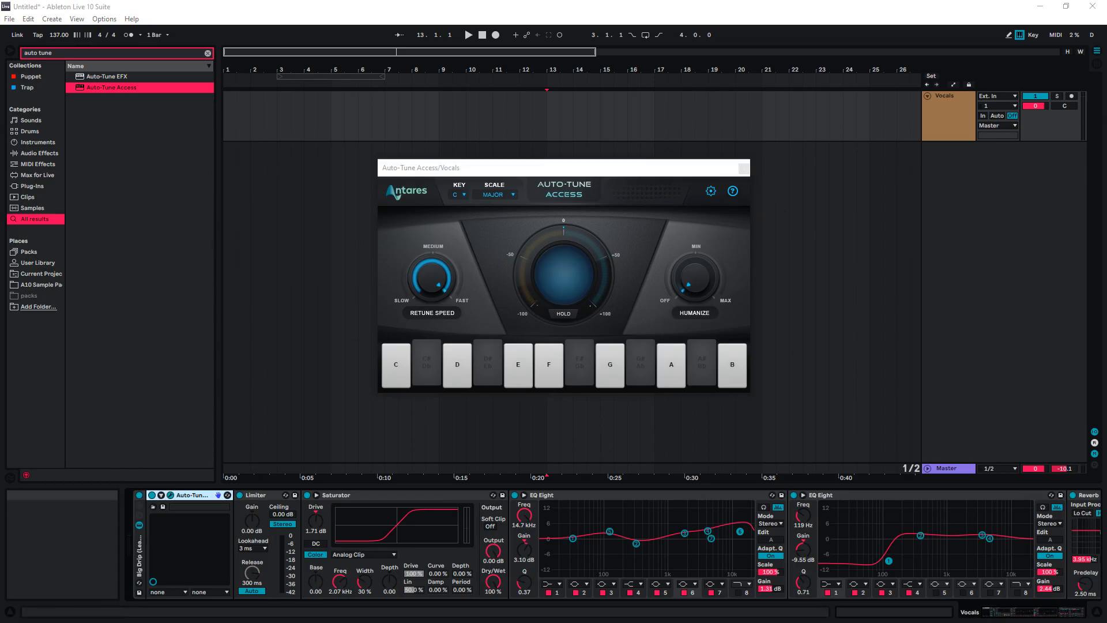
Return to Explorer's Autotune Access folder, enter Extras and select the settings screenshot png.
key(alt+Tab)
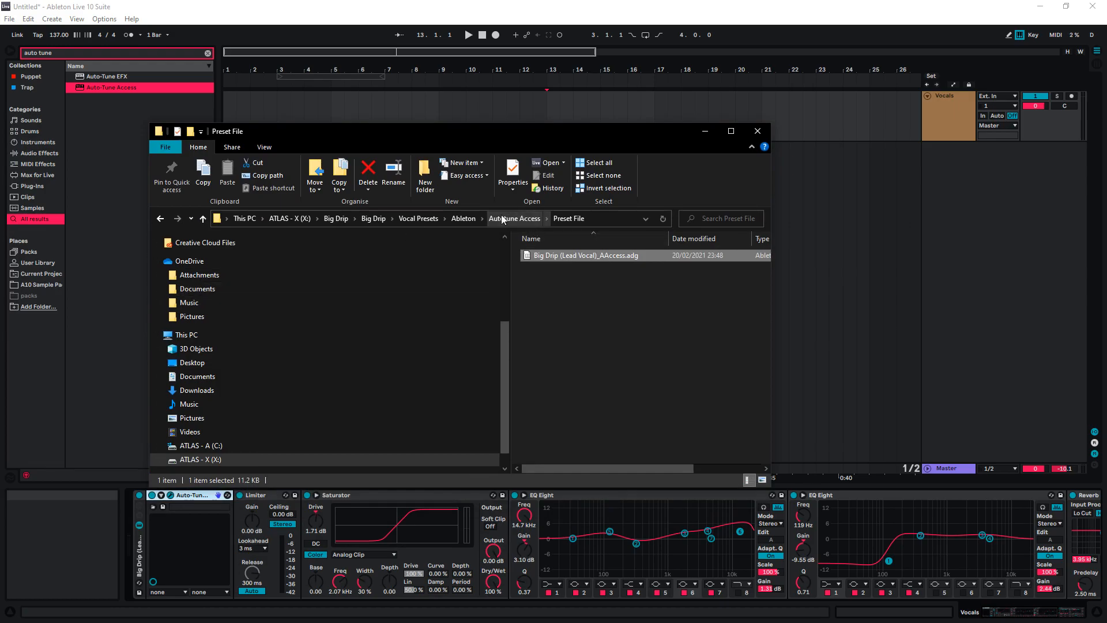
click(521, 219)
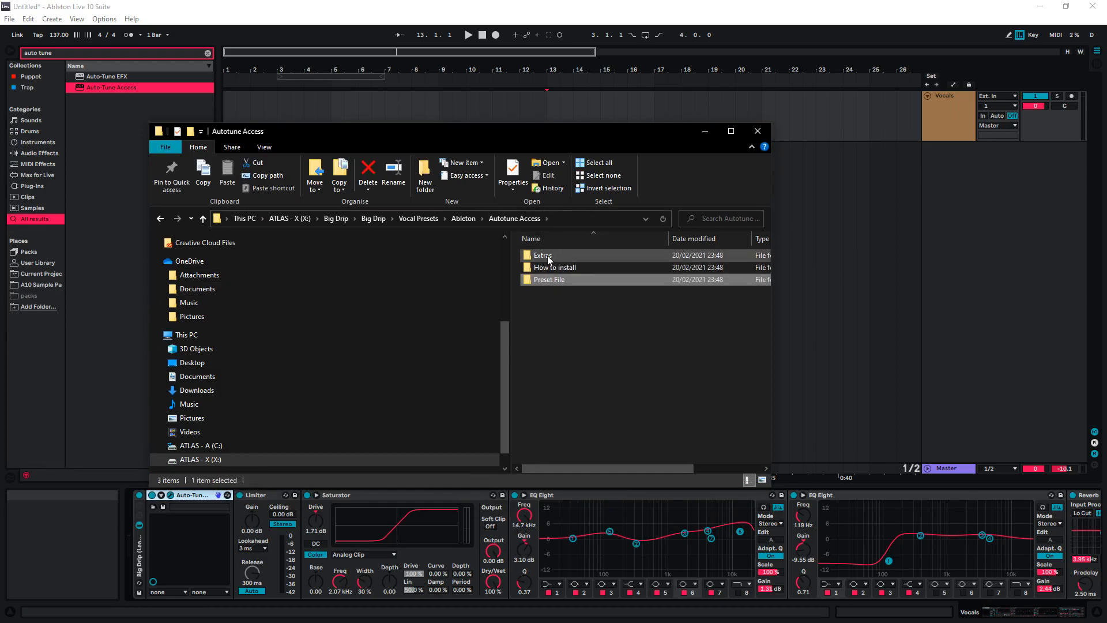
double_click(543, 255)
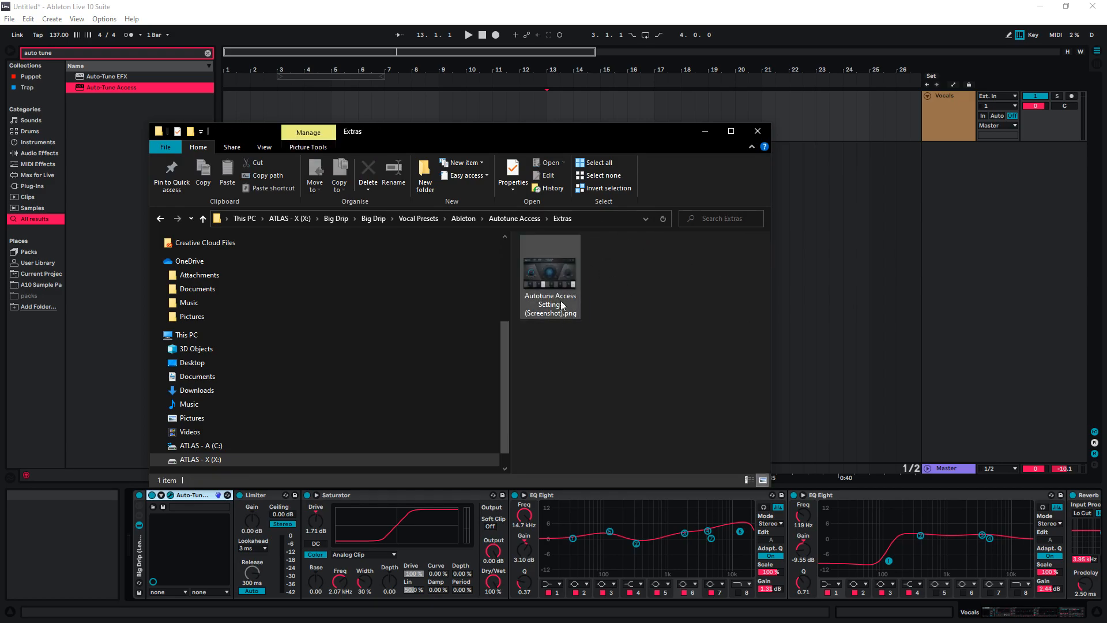
click(561, 285)
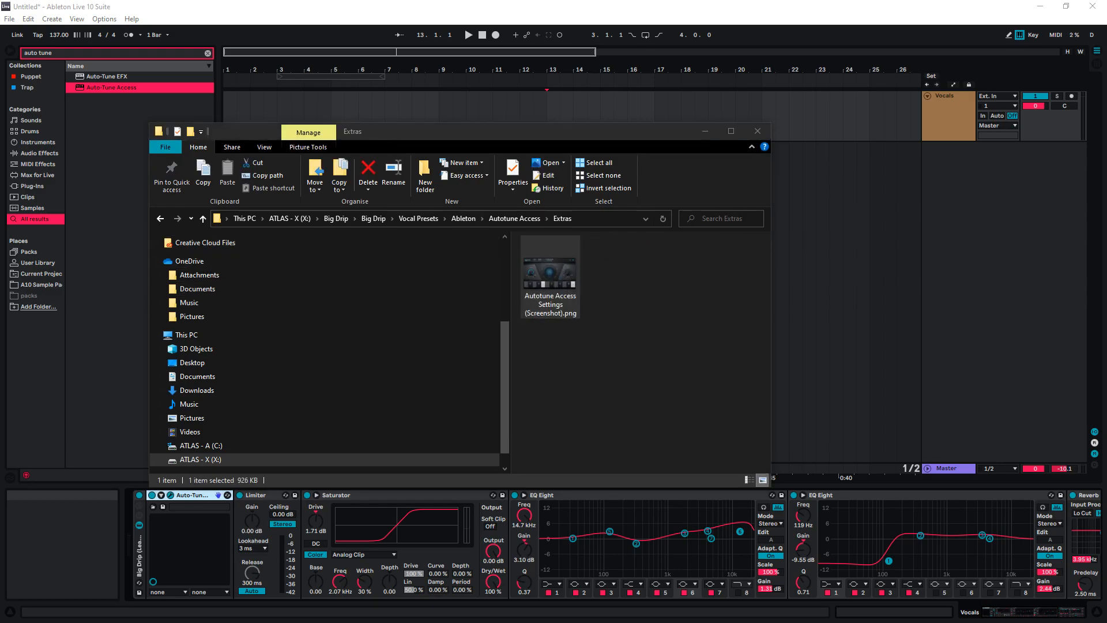
View the G# minor settings screenshot in Photos, then close Photos and Explorer.
double_click(551, 286)
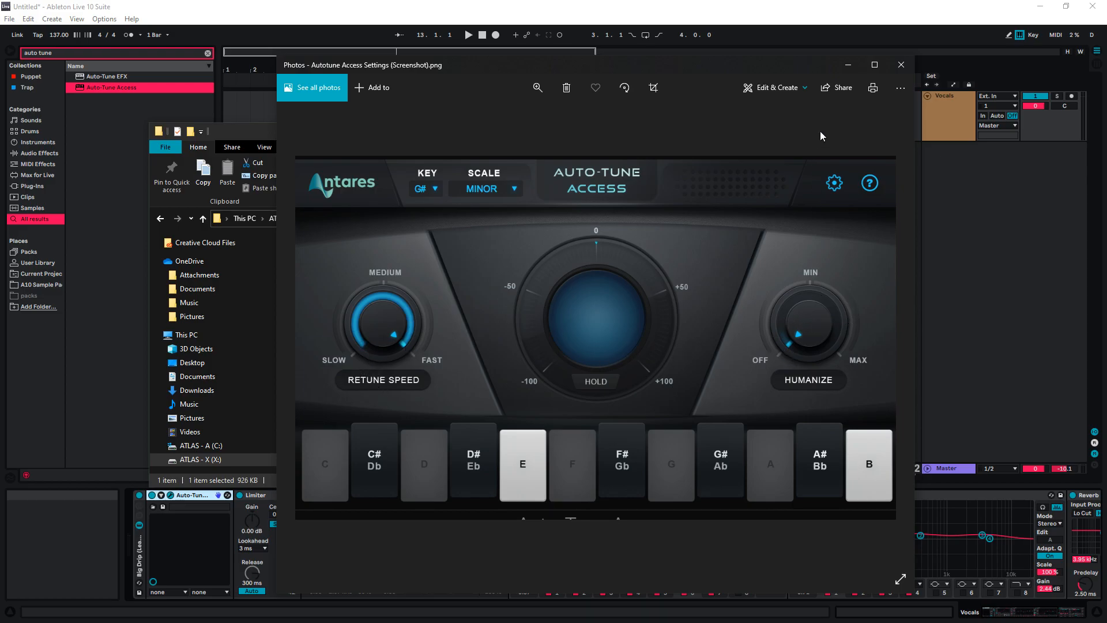
click(902, 67)
click(727, 133)
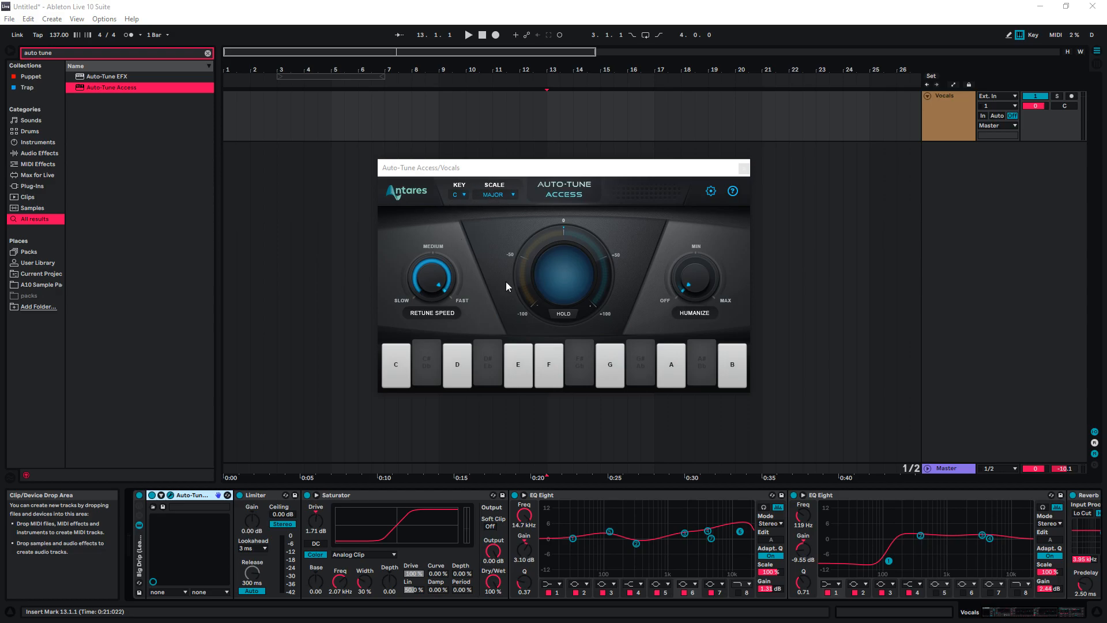
Save the Vocals rack to the User Library as 'Big Drip Preset' and bring up the insert-track menu.
click(744, 167)
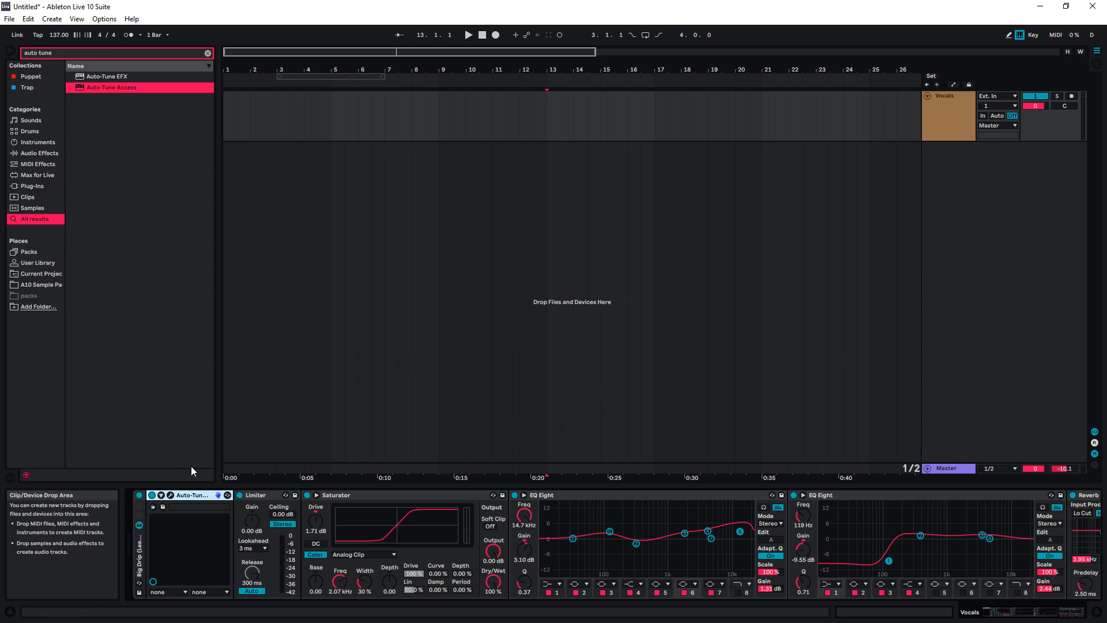
click(140, 595)
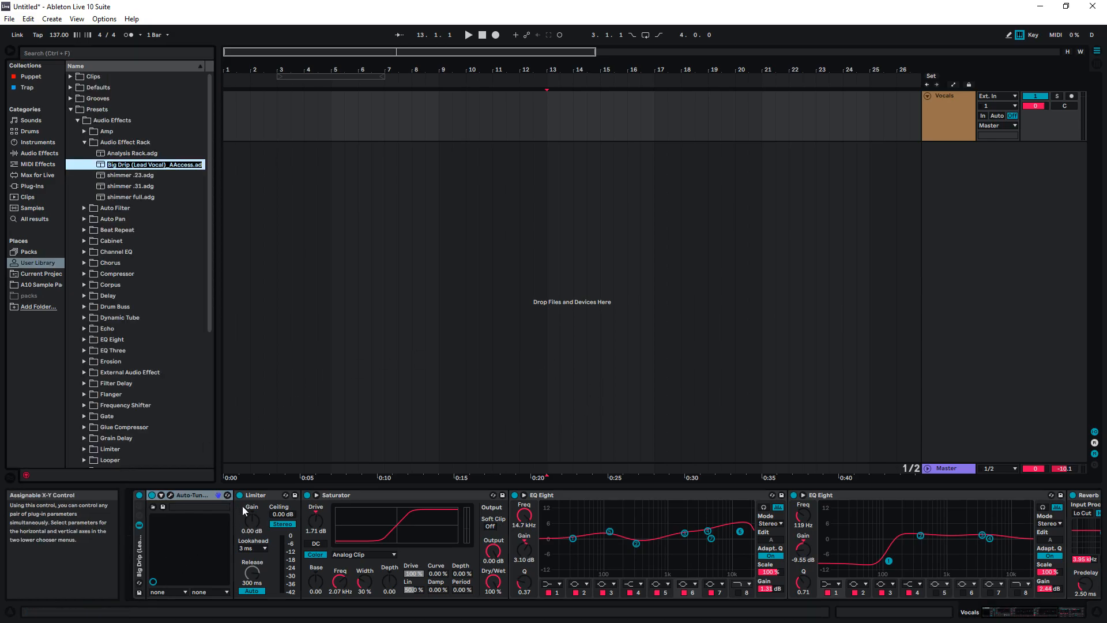
text(Big Drip Preset)
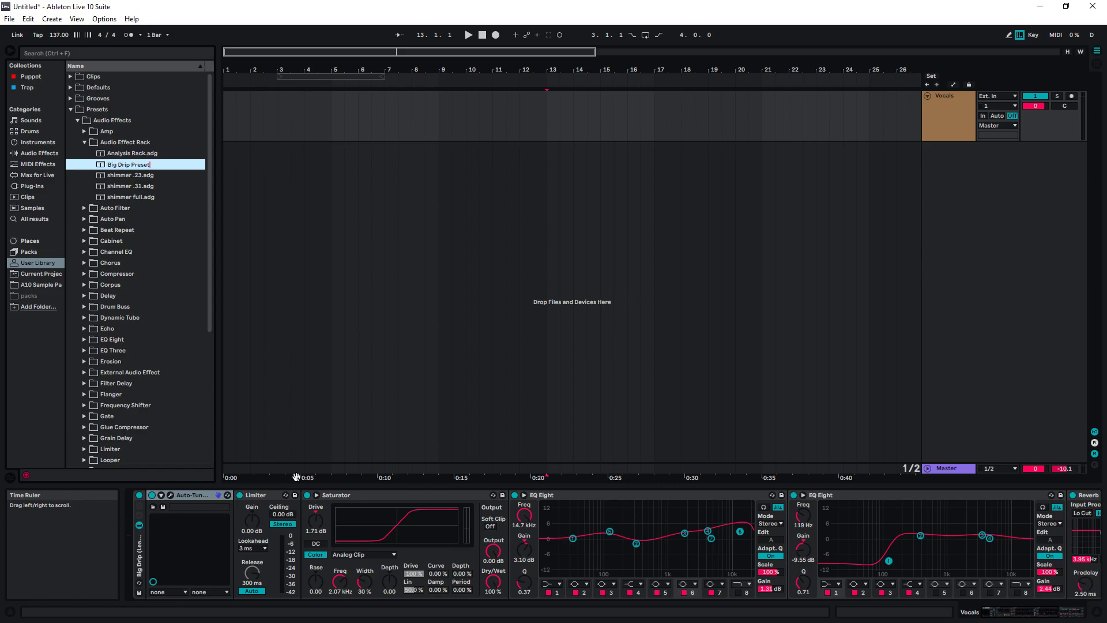
key(Return)
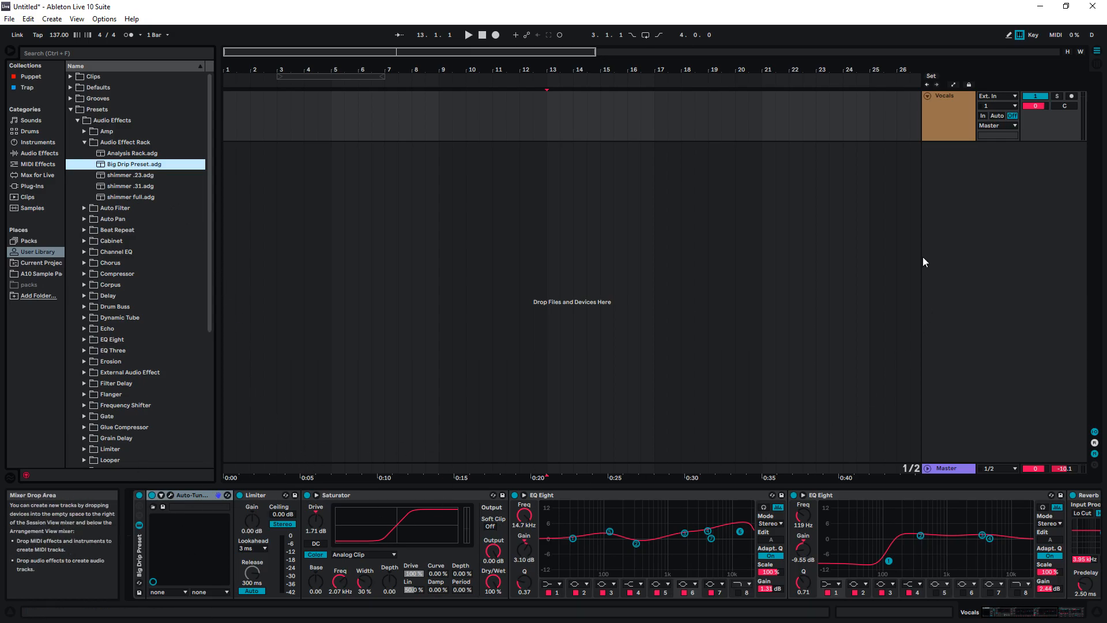
right_click(950, 162)
Insert a 2 Audio track and load Big Drip Preset.adg from the browser onto it.
click(958, 167)
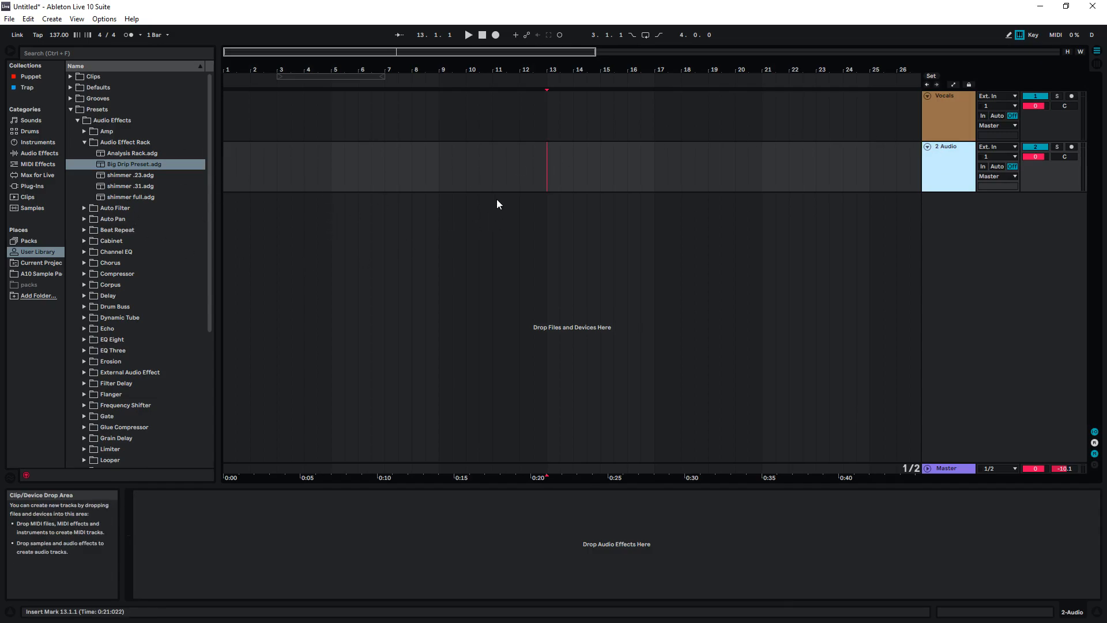
key(ctrl+f)
text(big d)
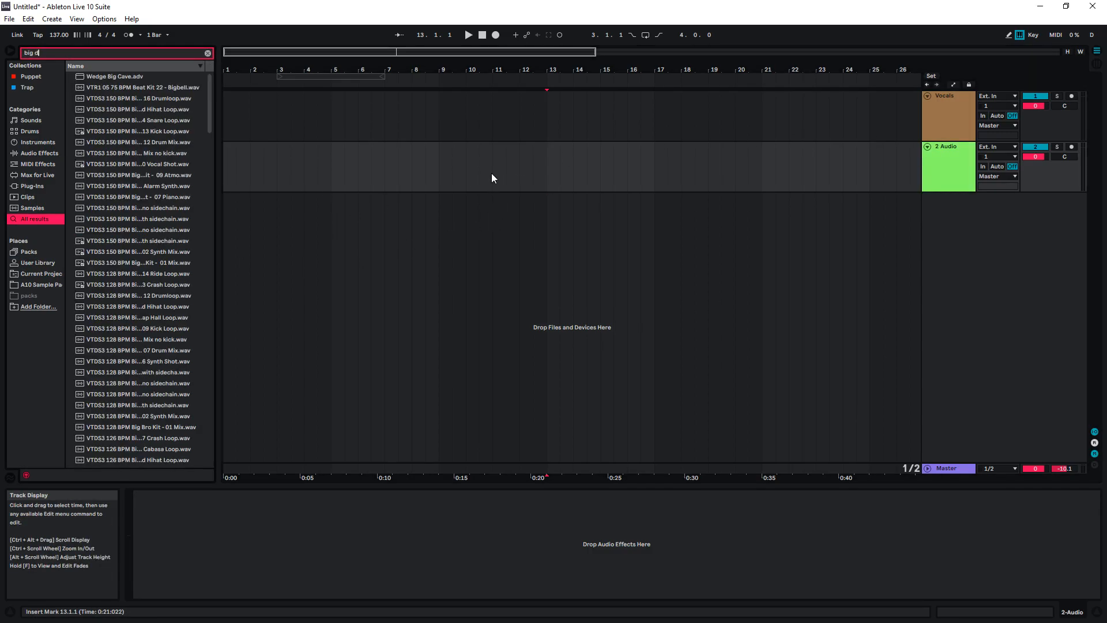
text(rip)
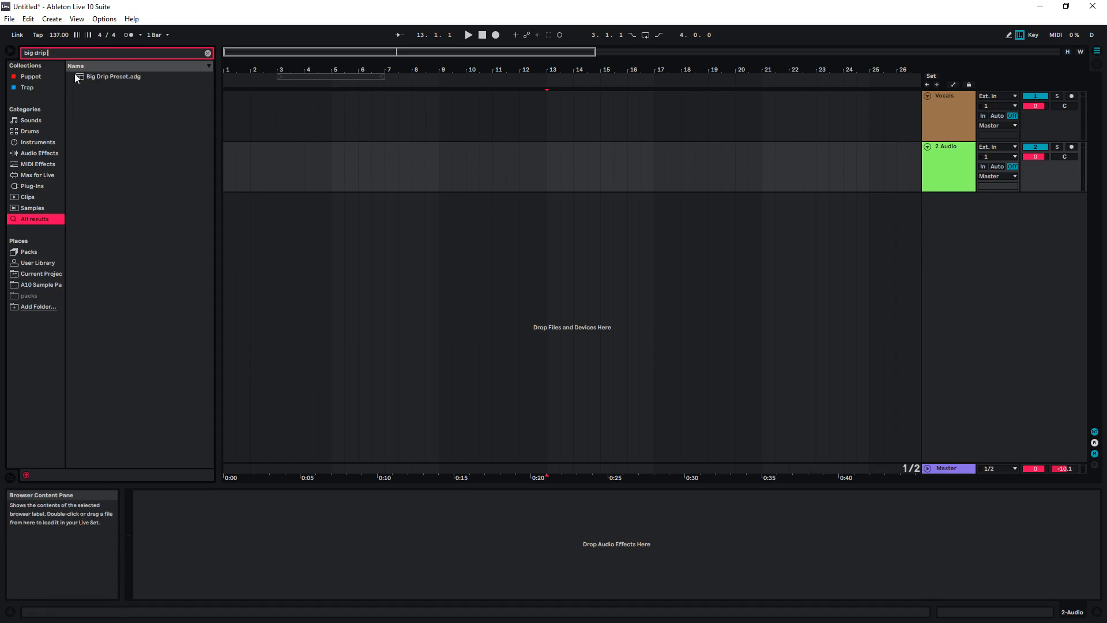
click(92, 76)
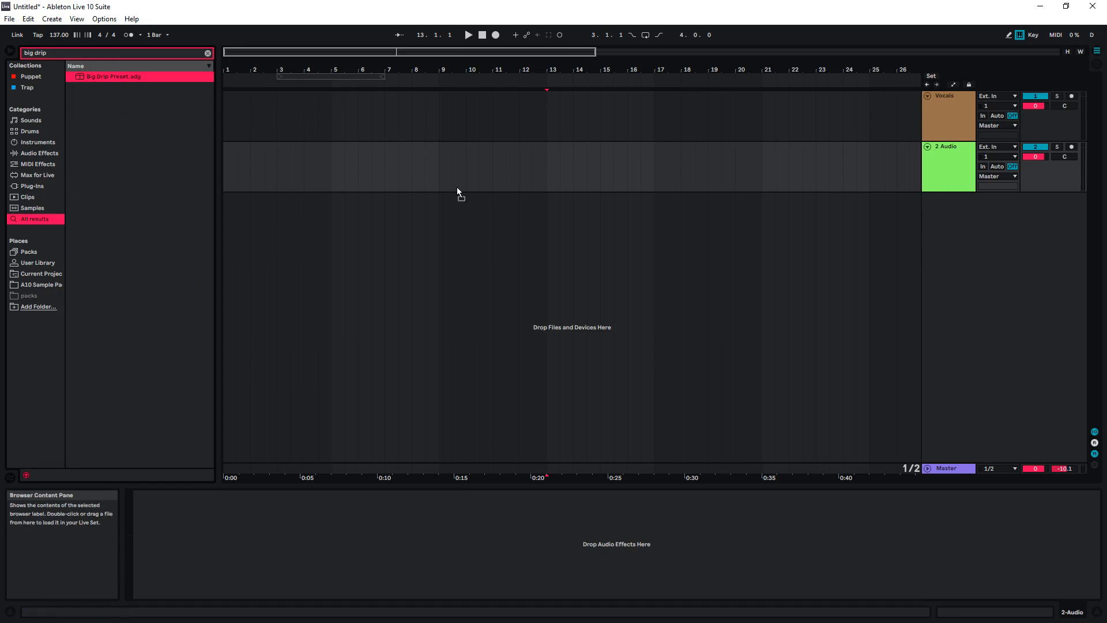
click(947, 167)
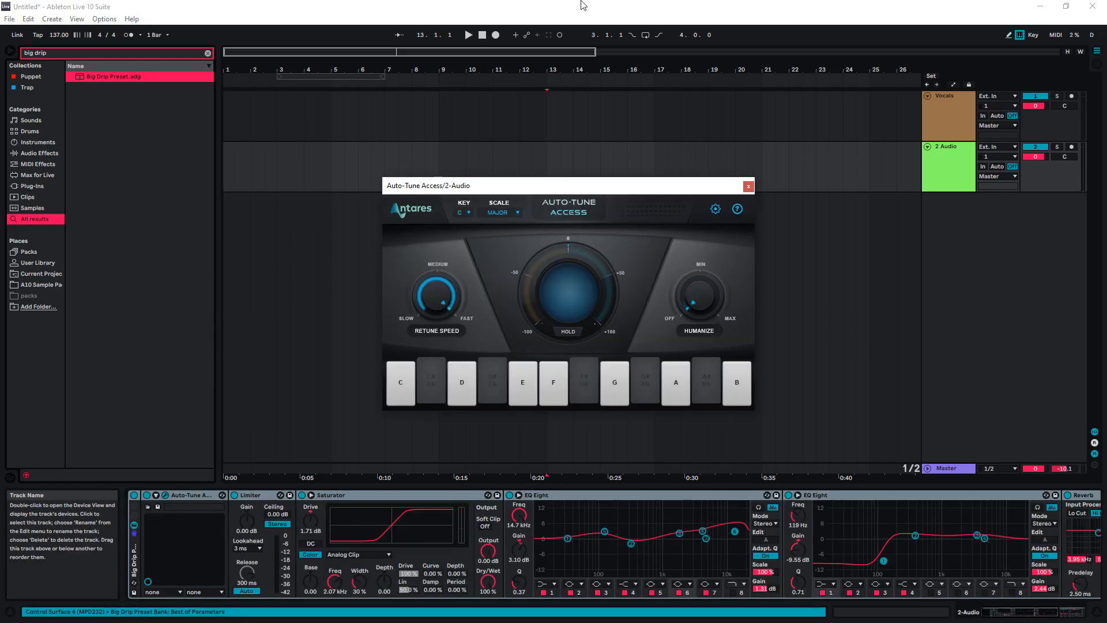
drag(708, 189, 681, 155)
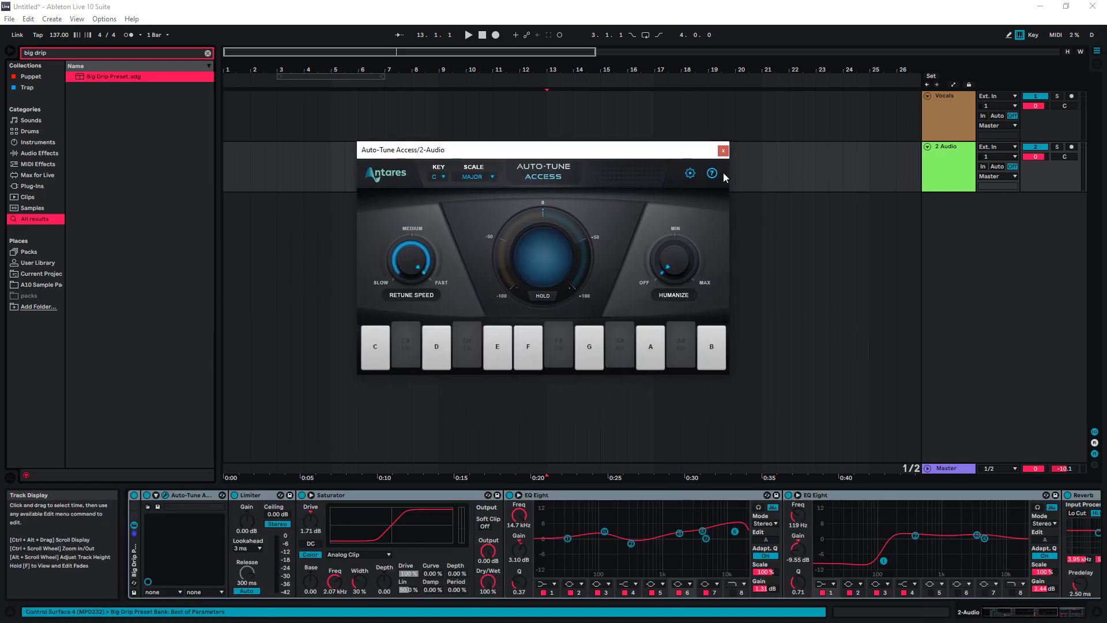